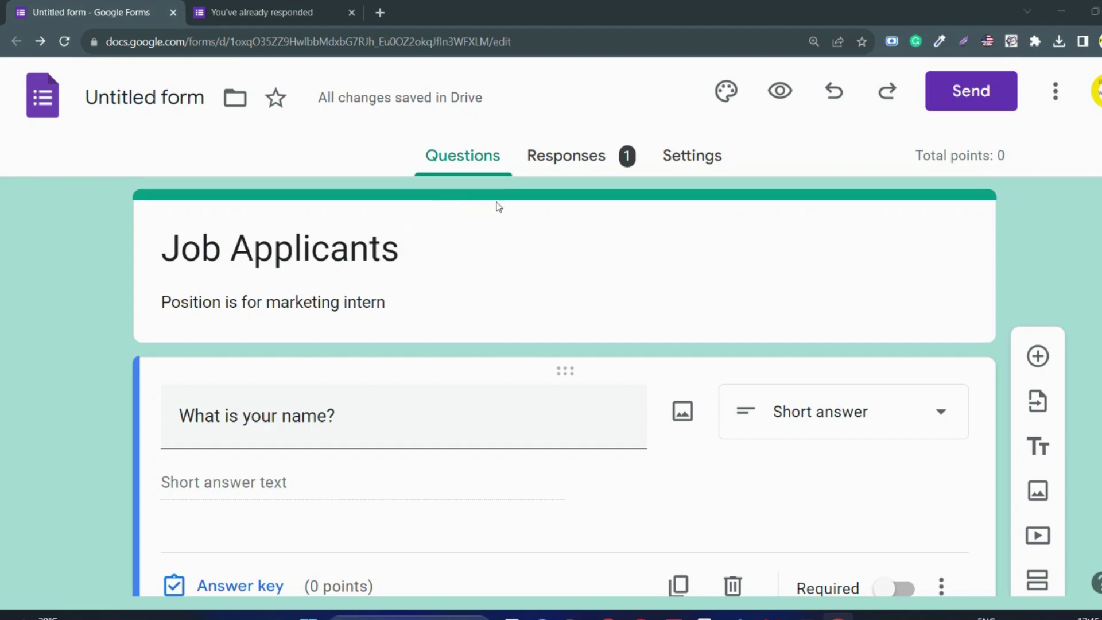
Switch the Job Applicants form editor from its questions to its Settings page.
left_click(716, 152)
Open the form's settings to reach the Responses option Limit to 1 response.
left_click(715, 155)
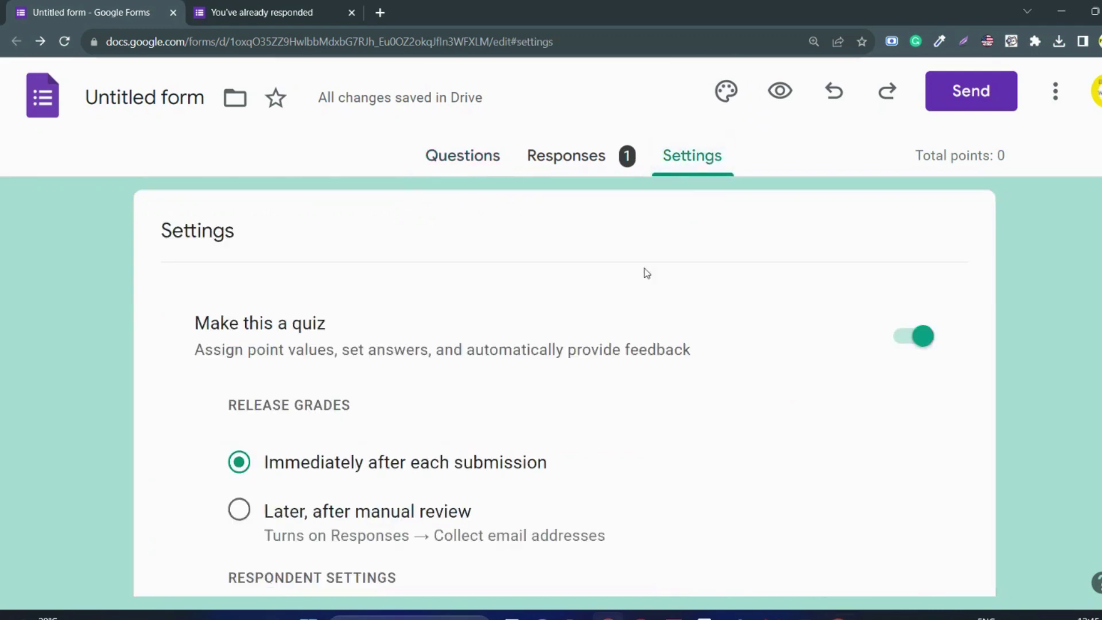
scroll(601, 373, "down", 3)
scroll(601, 372, "down", 2)
scroll(598, 374, "down", 3)
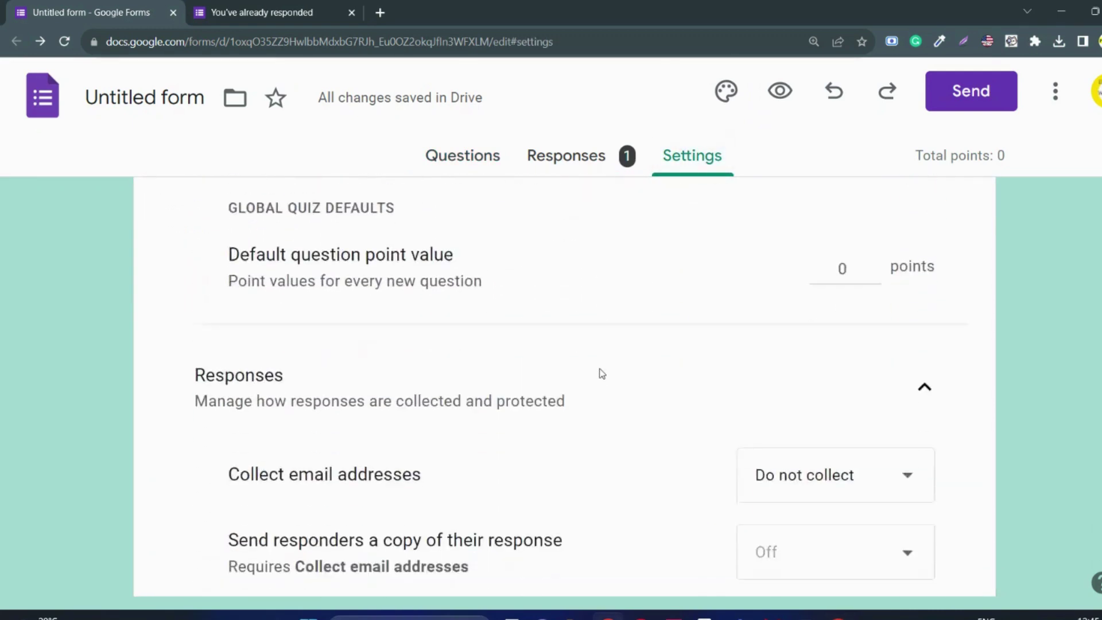
scroll(598, 374, "down", 2)
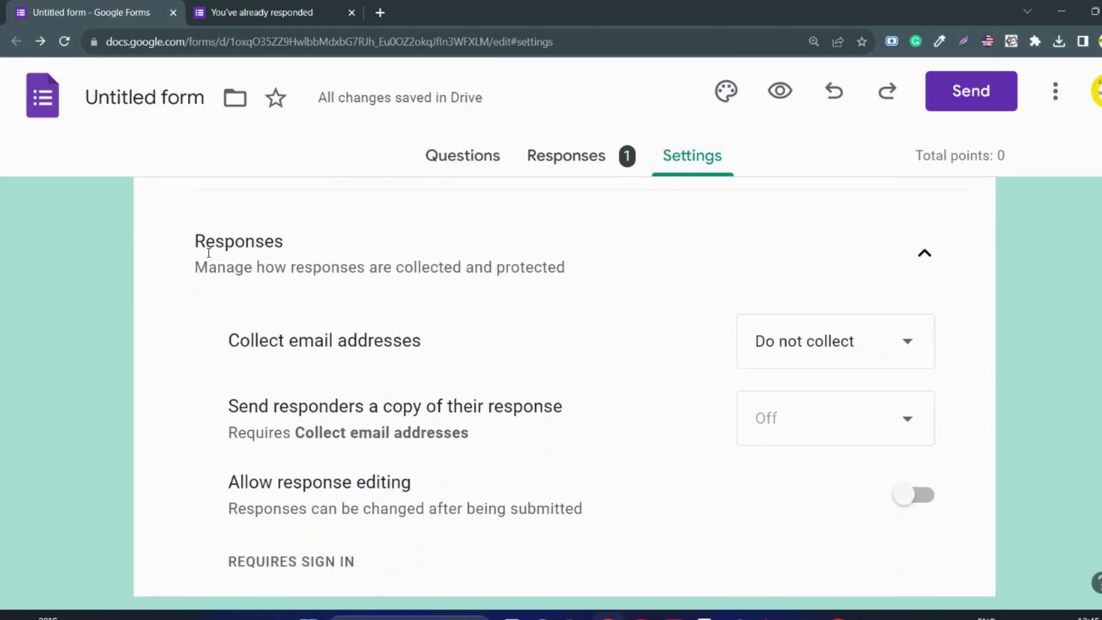
scroll(456, 328, "down", 1)
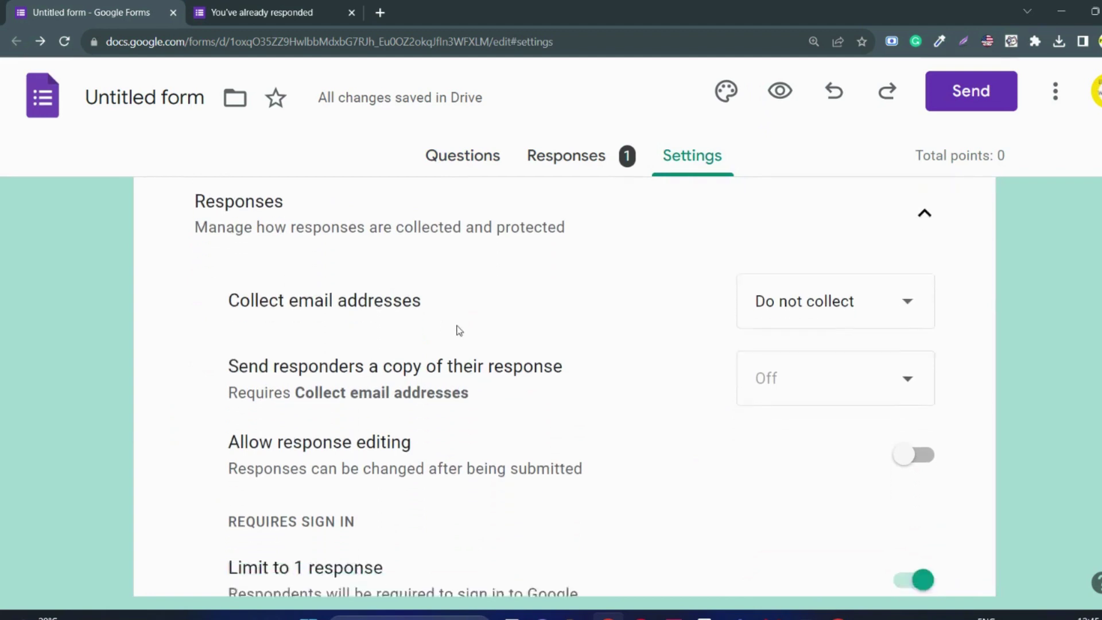
scroll(455, 325, "down", 1)
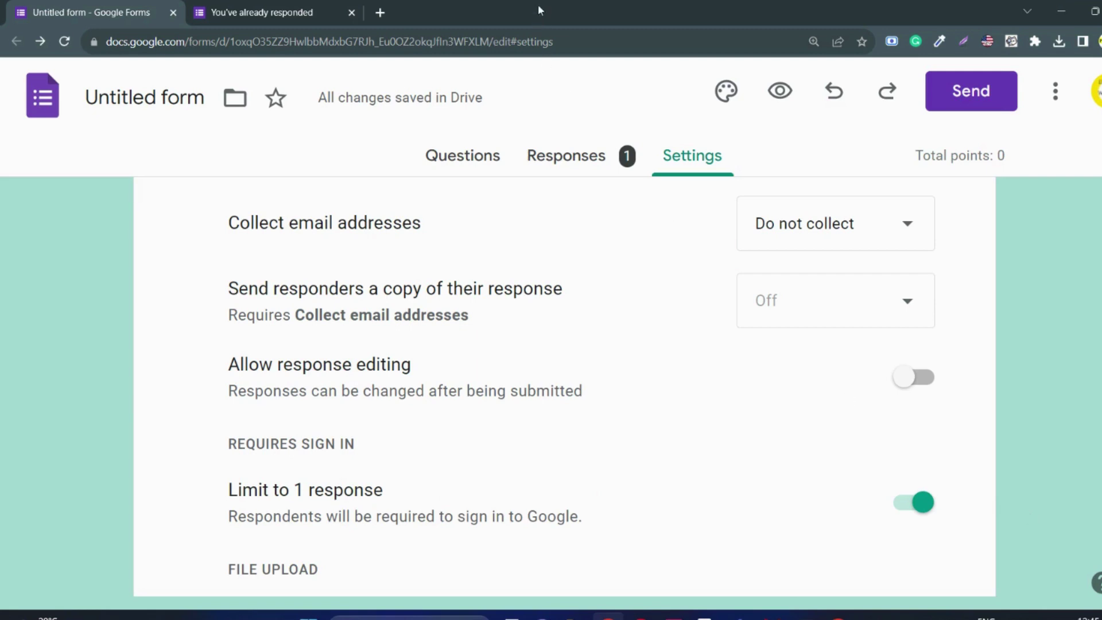
left_click(310, 10)
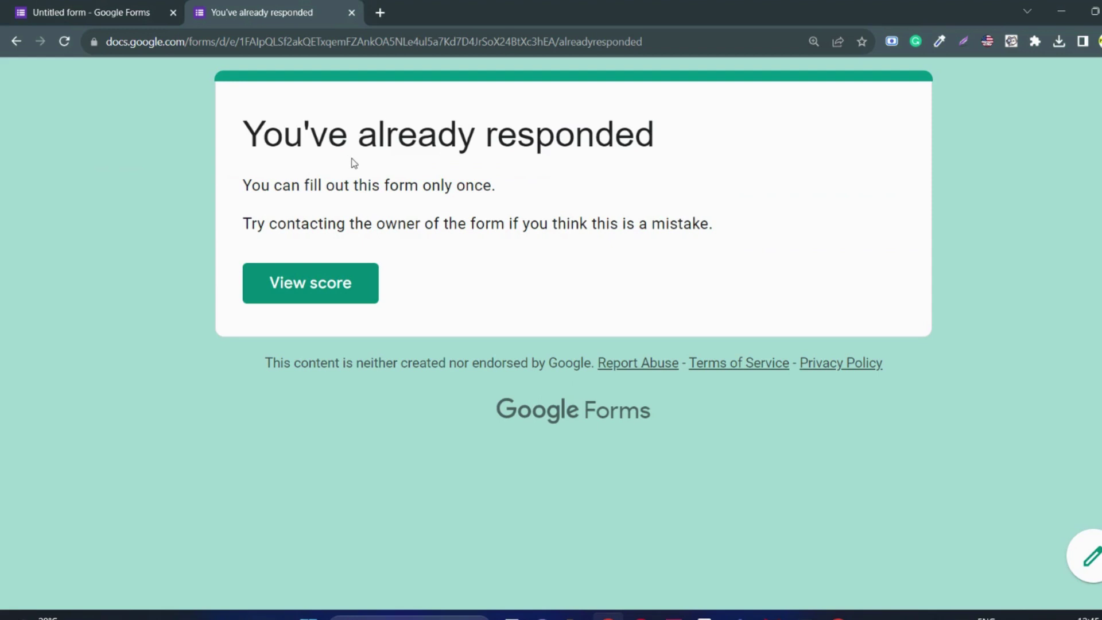
left_click(143, 7)
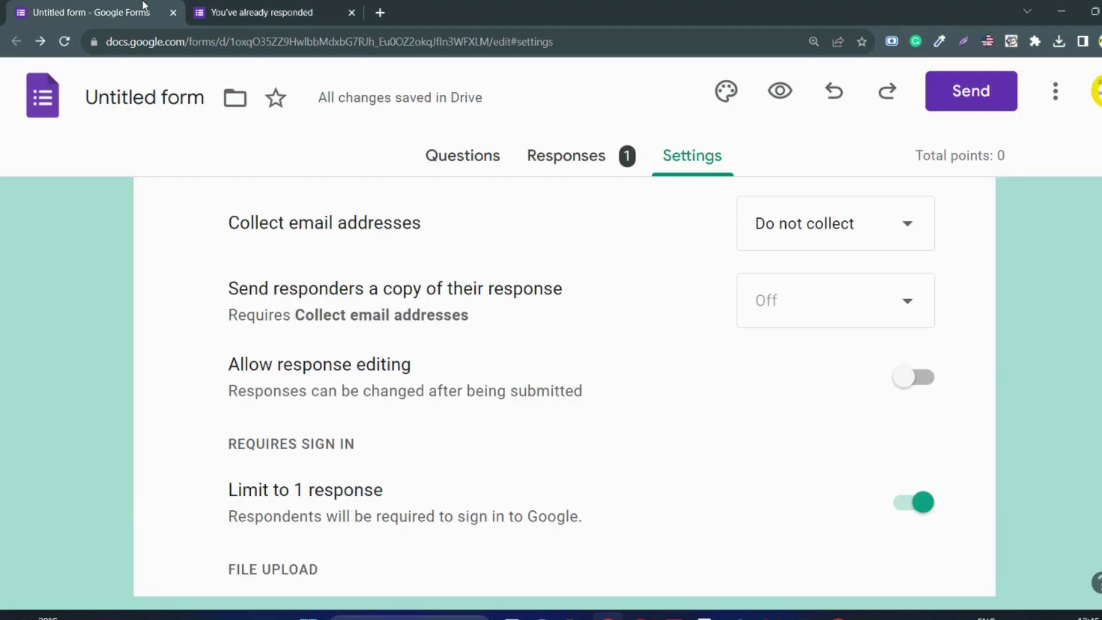